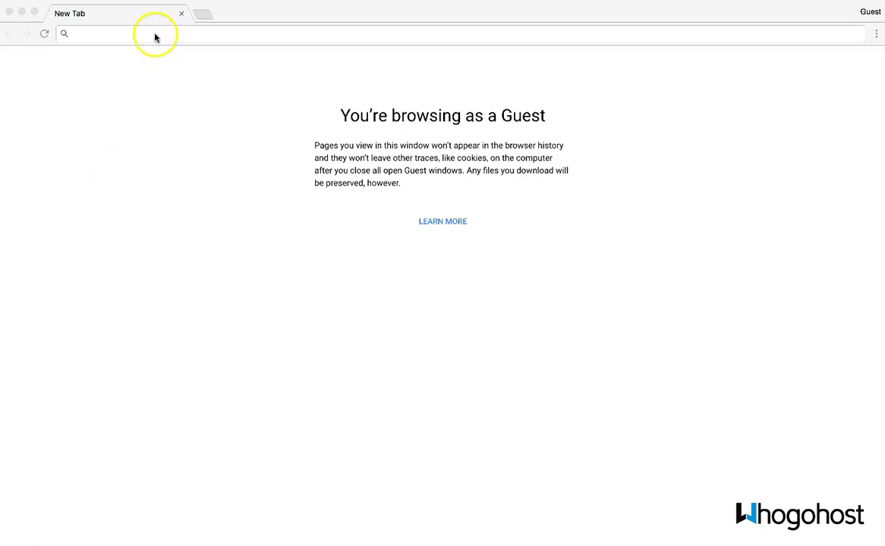
- Load simplybuildit.ng from Chrome's address bar
left_click(155, 35)
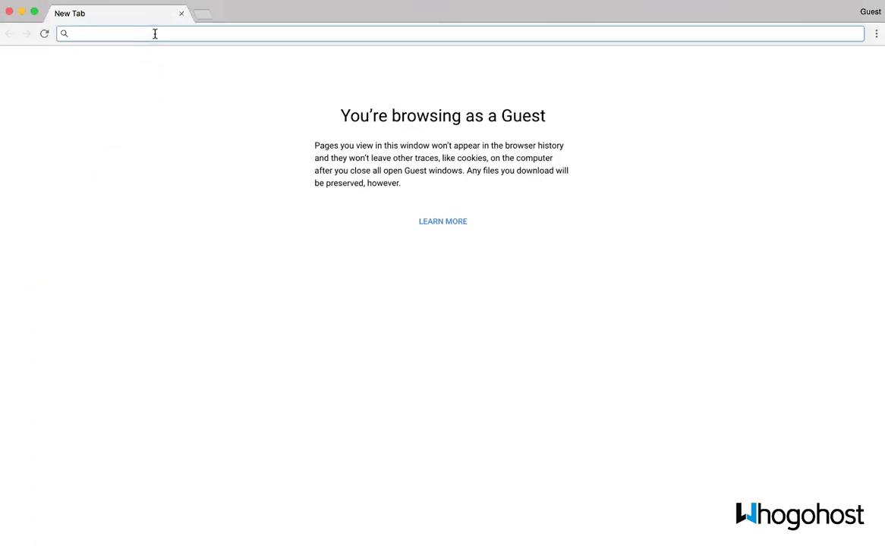
type("simplybuild")
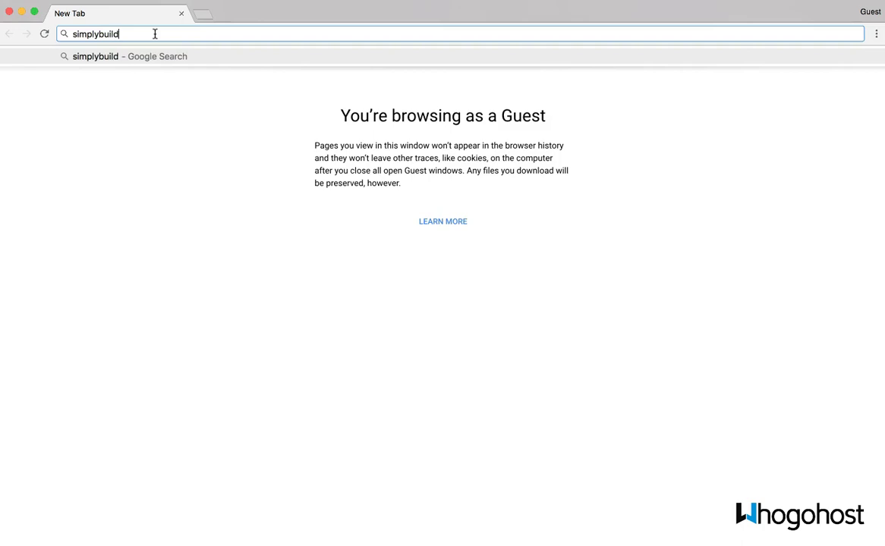
type("it.ng")
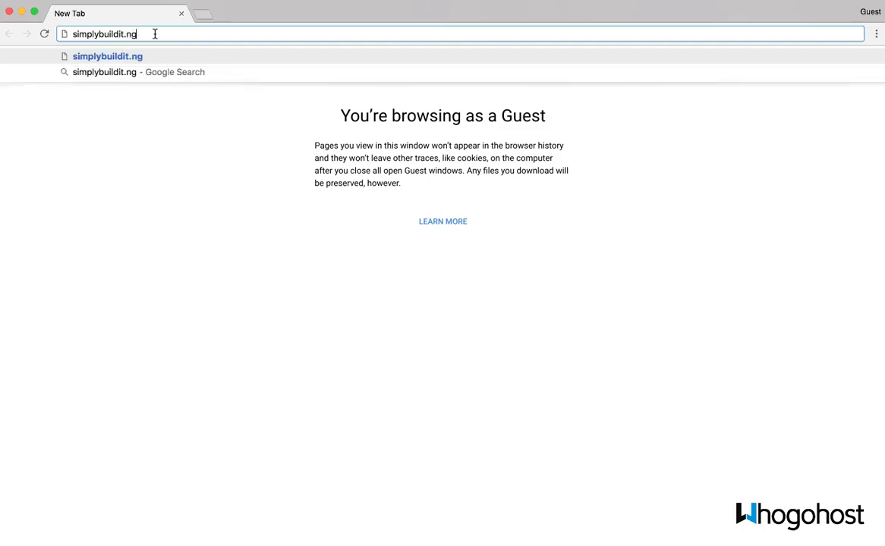
key("Return")
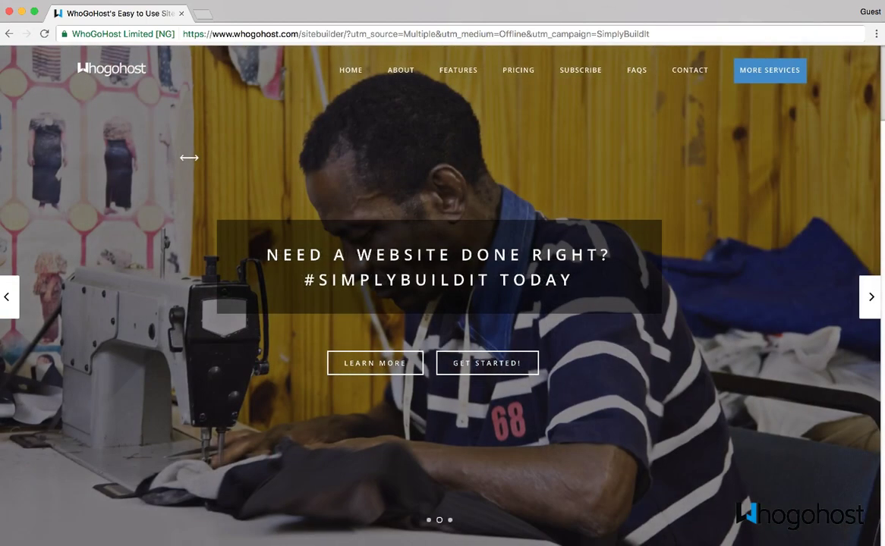
- Jump through the About, Features and Pricing sections of the SiteBuilder page
left_click(404, 71)
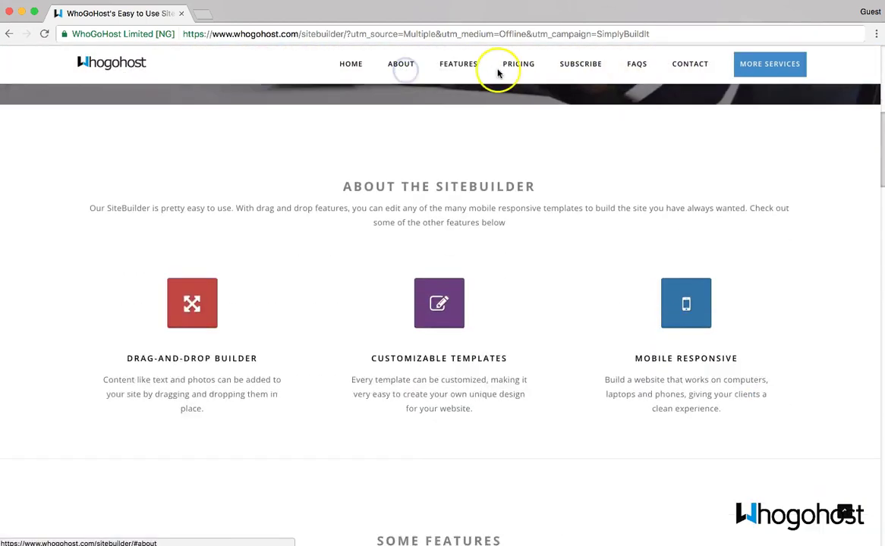
left_click(477, 68)
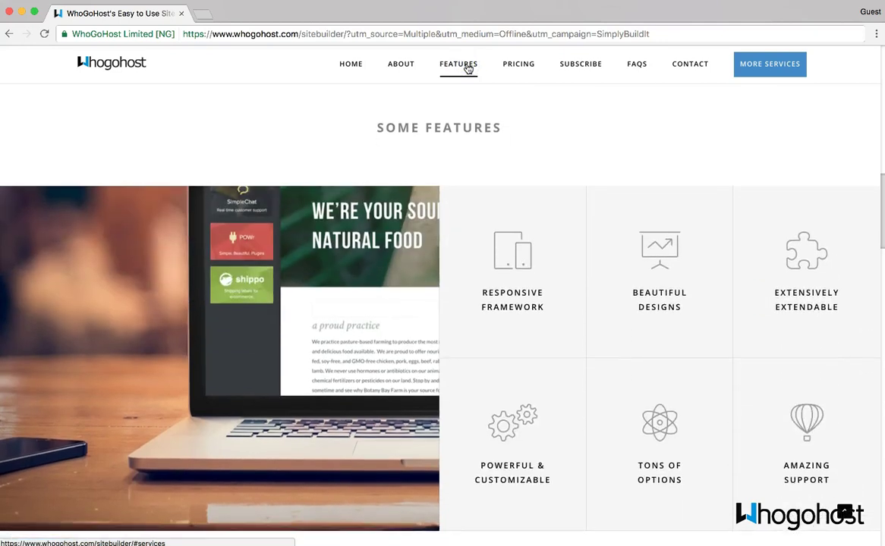
left_click(515, 67)
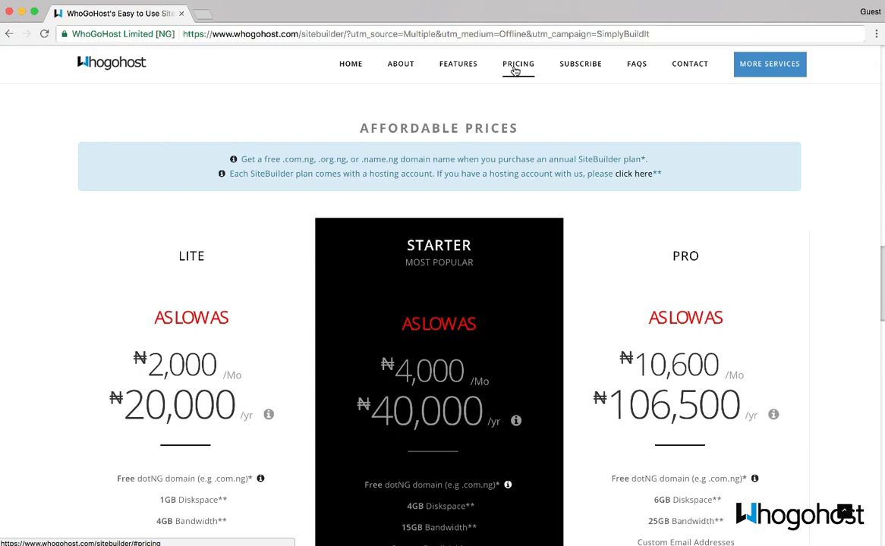
- Review the Lite ₦2,000, Starter ₦4,000 and Pro ₦10,600 monthly pricing cards
left_click(433, 269)
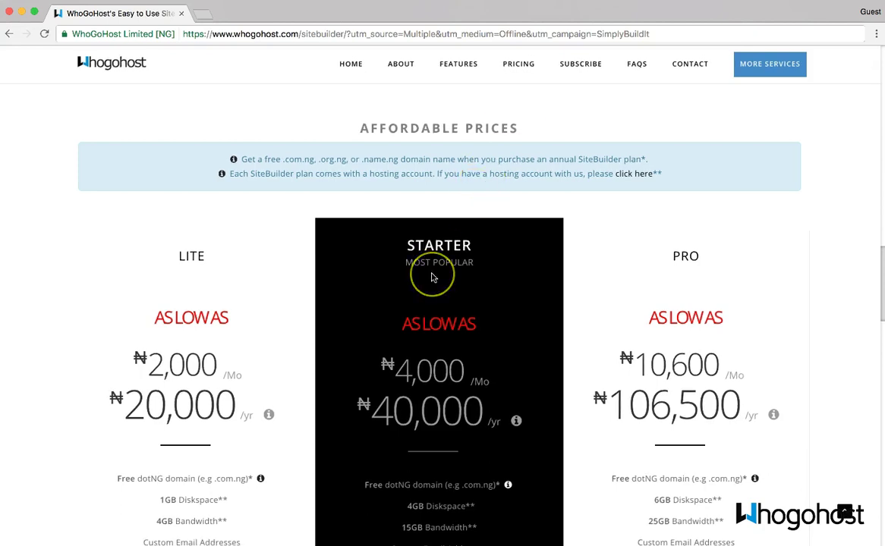
scroll(431, 277, "down", 4)
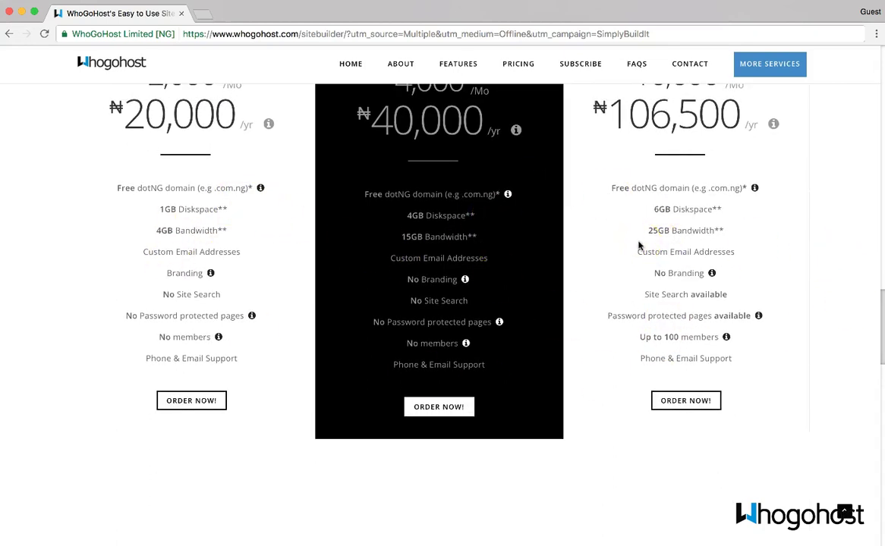
scroll(560, 253, "up", 1)
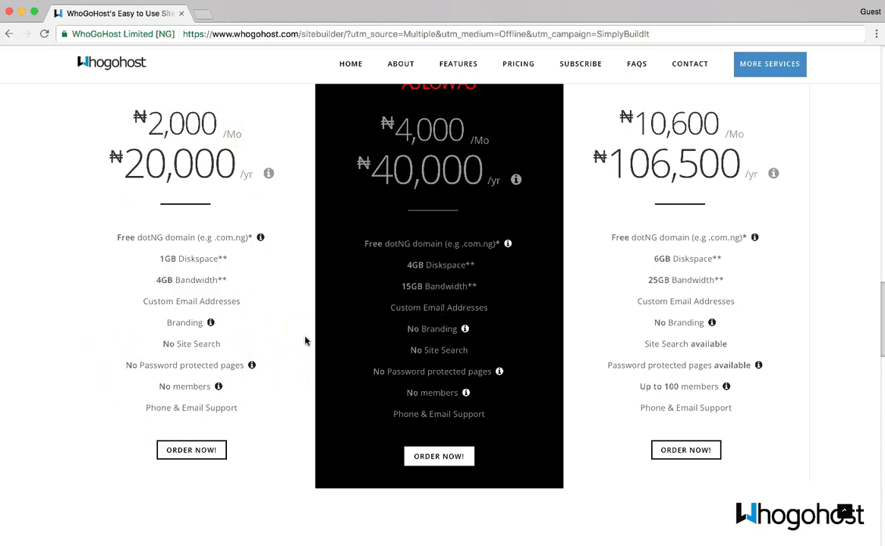
scroll(305, 342, "up", 2)
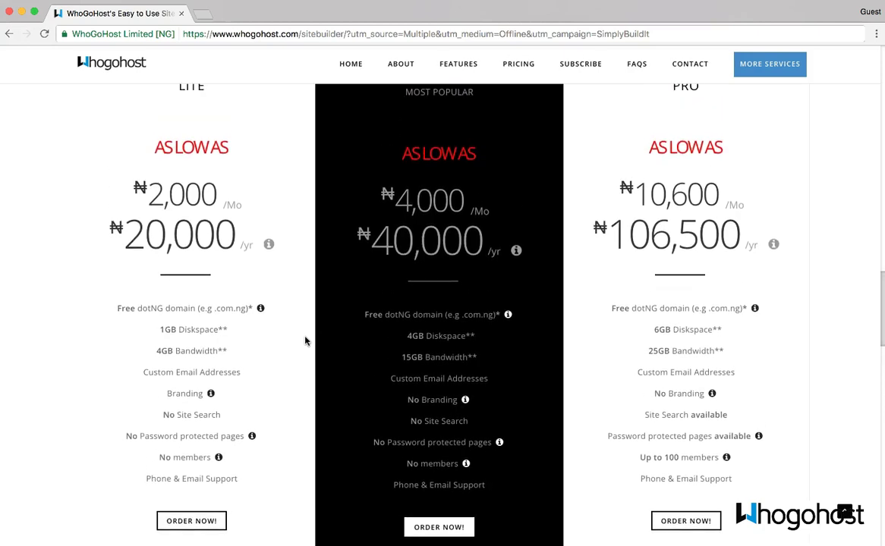
scroll(305, 342, "up", 1)
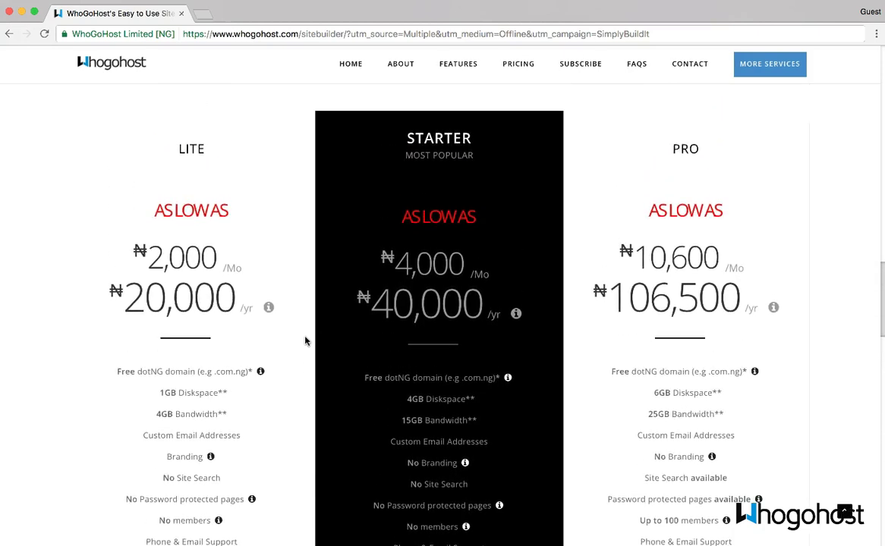
scroll(307, 338, "down", 1)
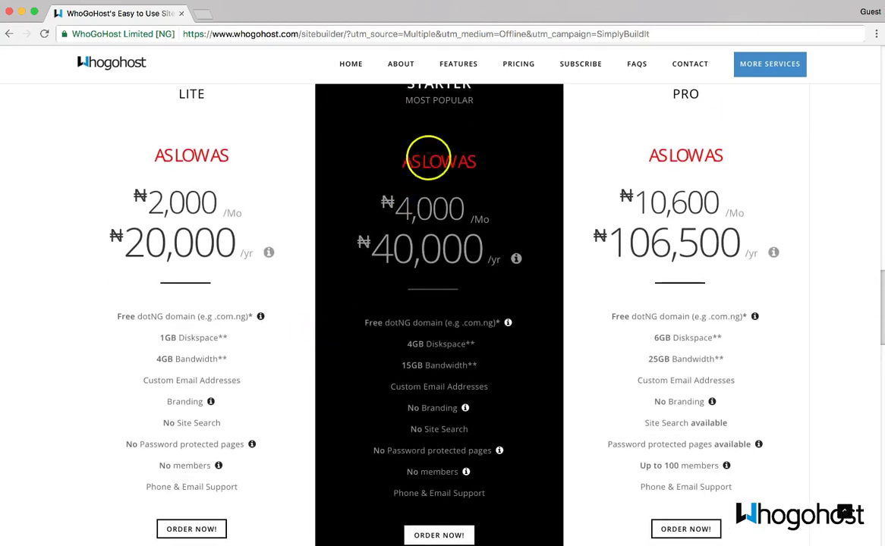
scroll(395, 148, "up", 1)
scroll(381, 450, "down", 2)
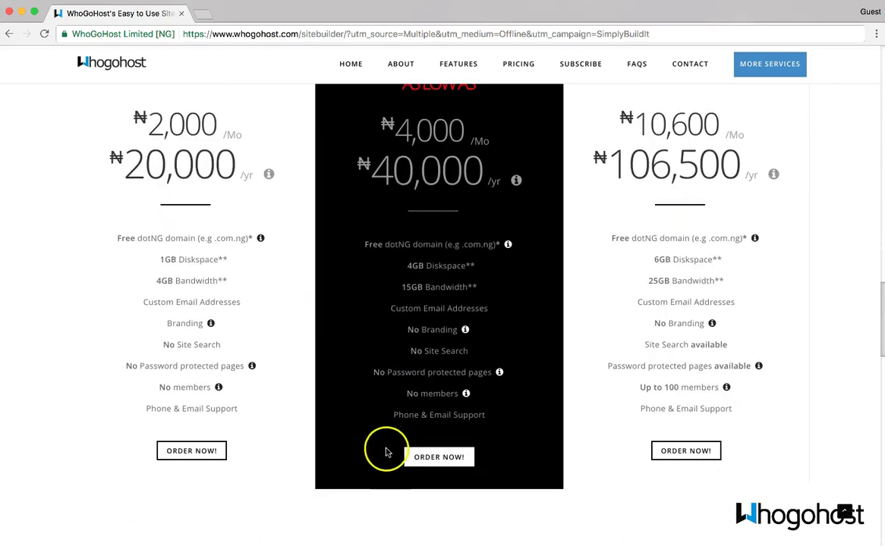
- Order the Starter plan, compare the domain options, and pick Register a new domain
left_click(434, 457)
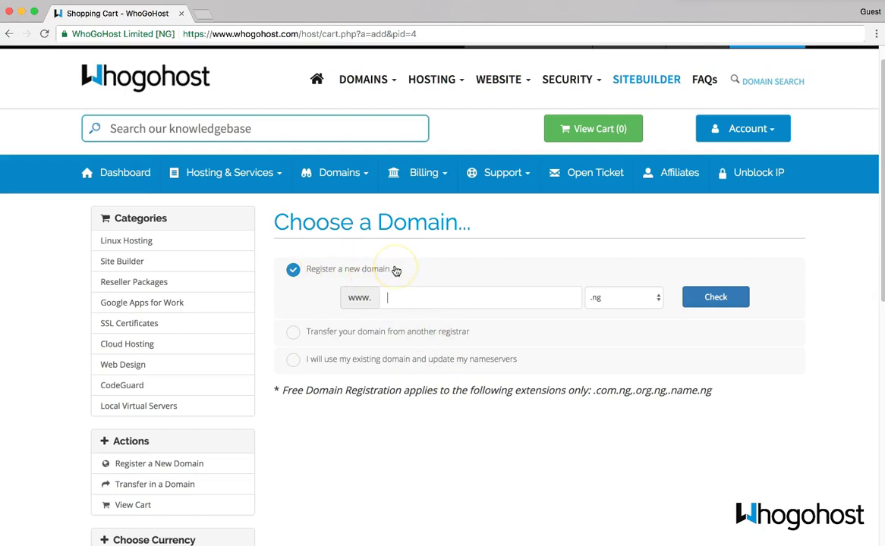
left_click(386, 333)
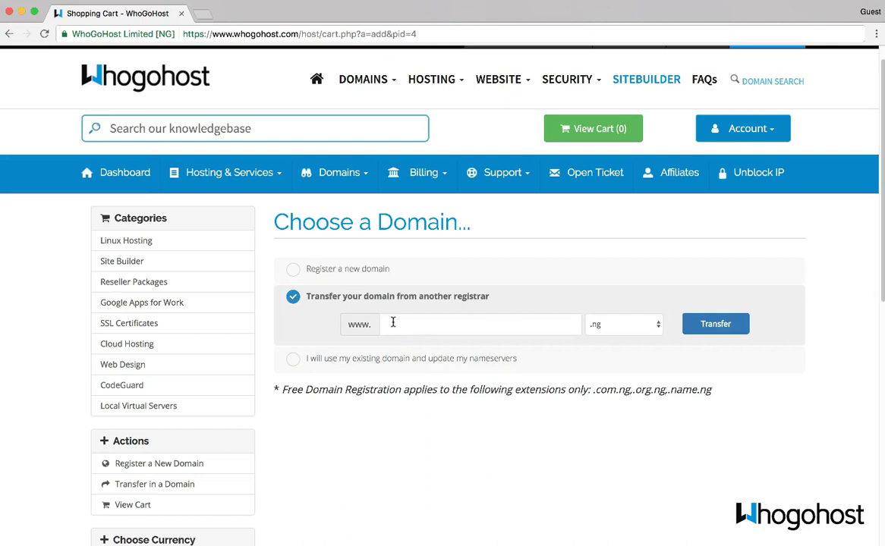
left_click(385, 363)
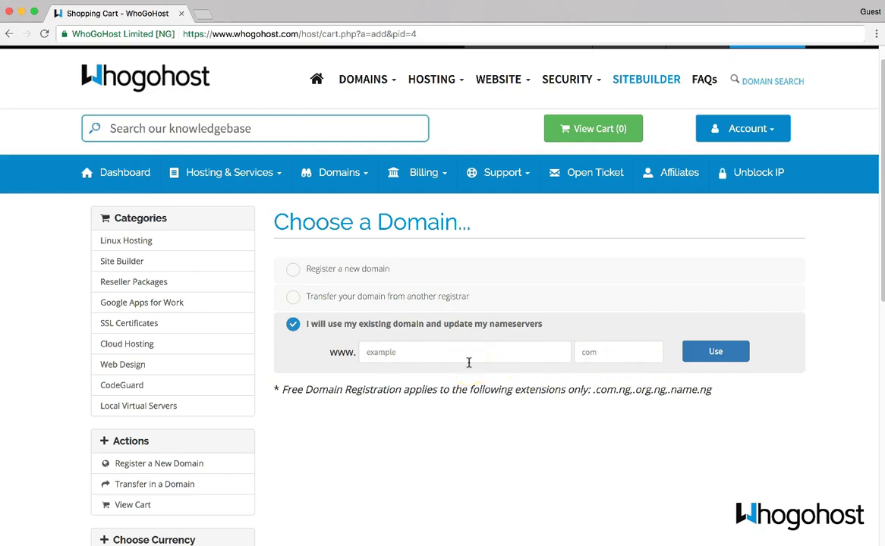
left_click(330, 268)
left_click(407, 297)
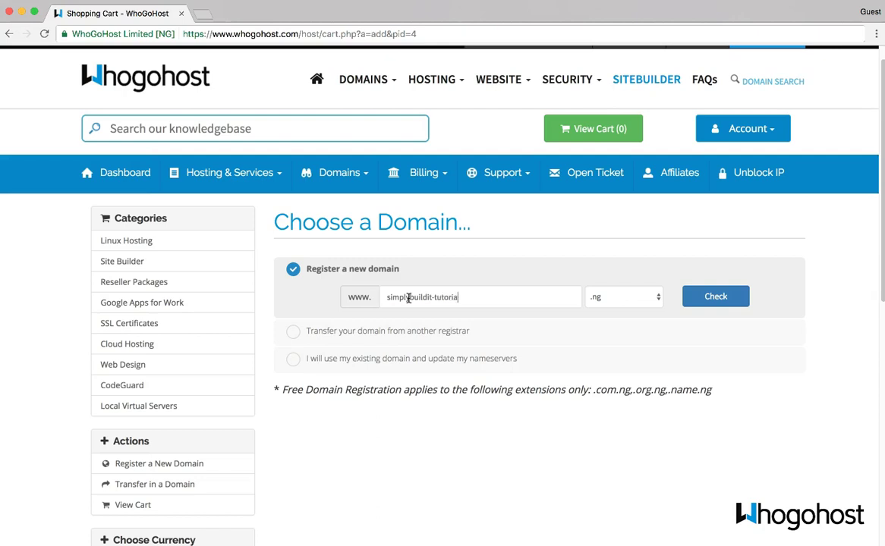
- Confirm simplybuildit-tutorial.com.ng is available at N1,250.00 and continue registering it
left_click(594, 297)
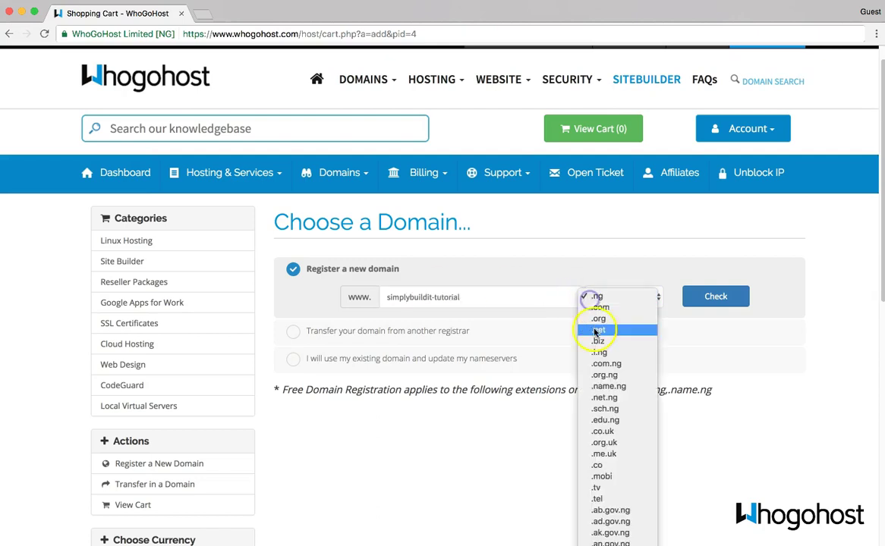
left_click(598, 364)
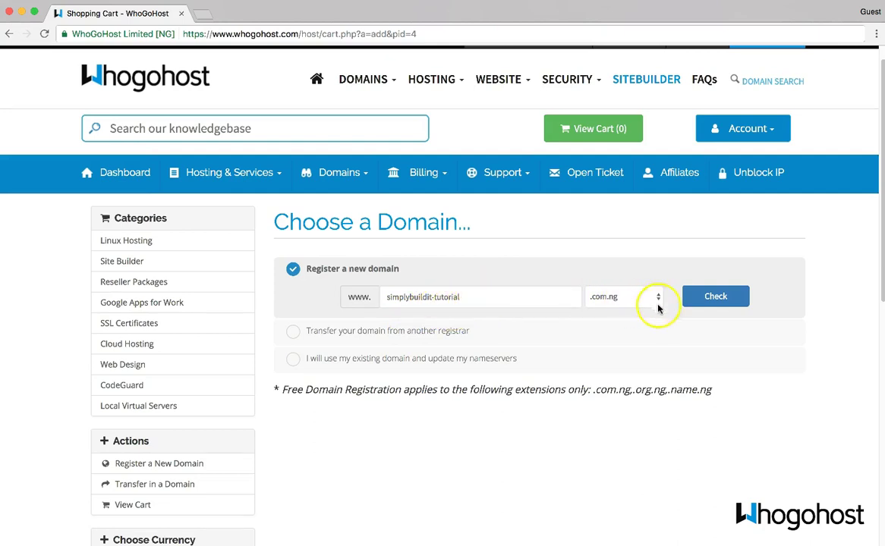
left_click(729, 298)
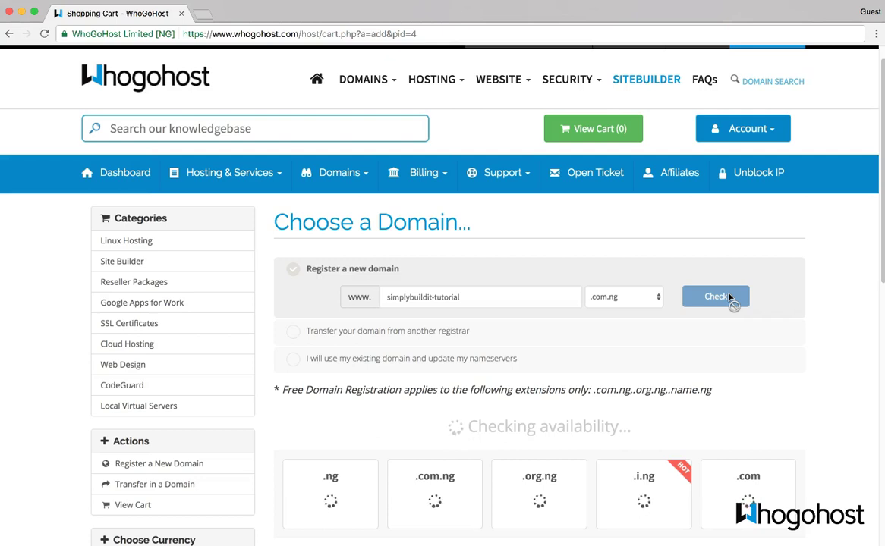
scroll(730, 299, "down", 3)
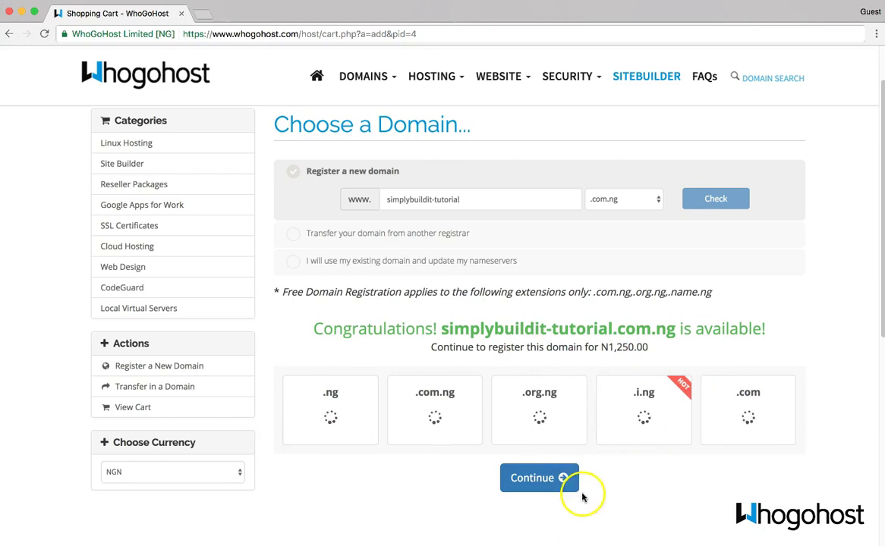
left_click(556, 486)
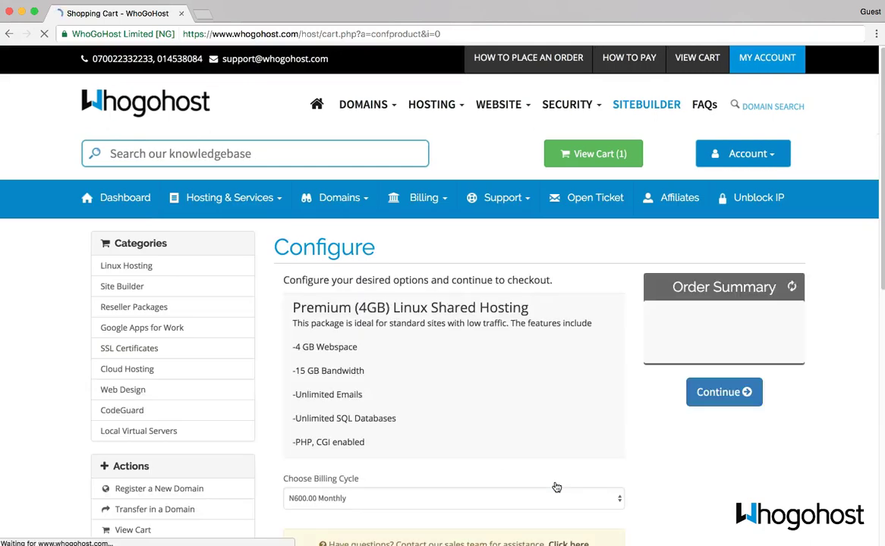
- Bill Premium (4GB) Linux Shared Hosting at N6,000.00 Annually with free domain, then continue
scroll(557, 486, "down", 5)
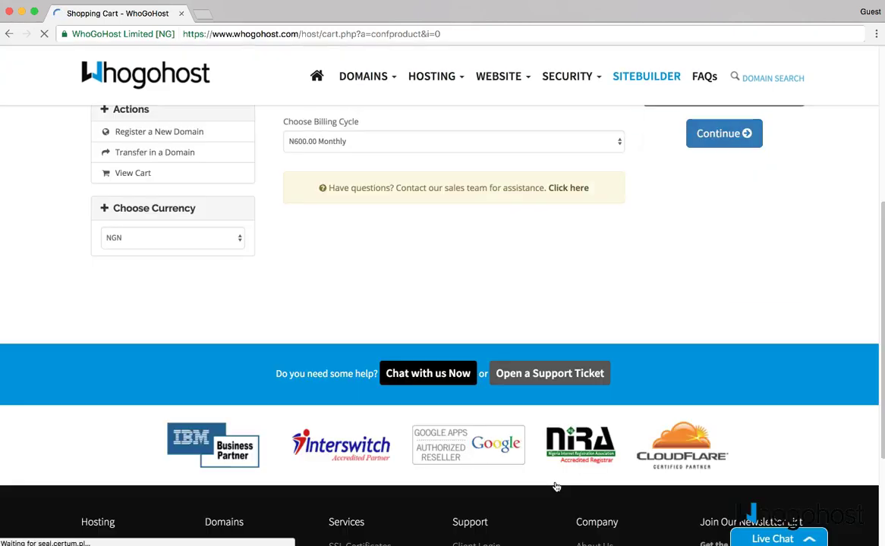
scroll(555, 470, "up", 5)
scroll(520, 326, "down", 2)
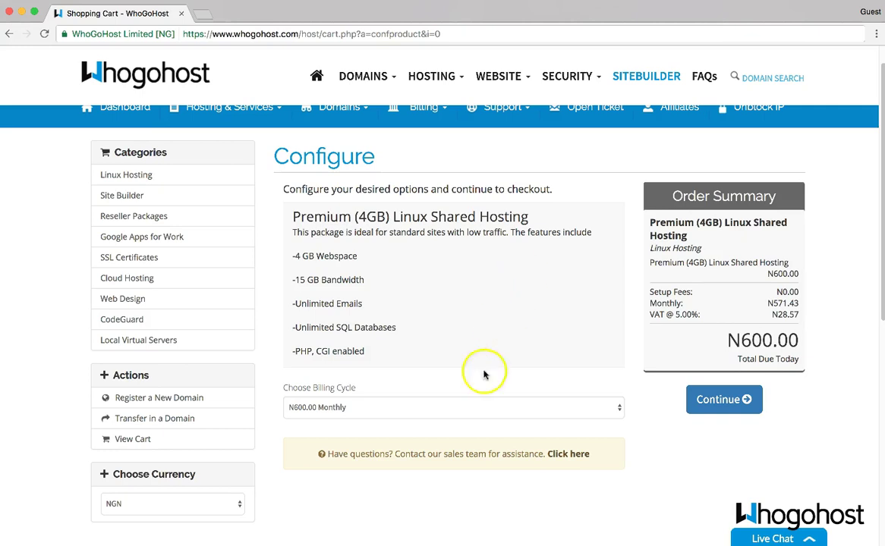
left_click(465, 408)
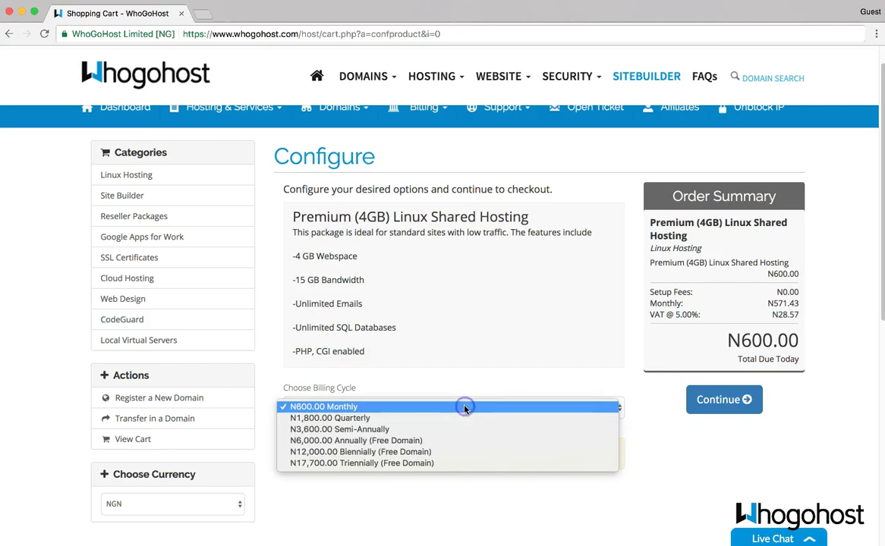
left_click(455, 443)
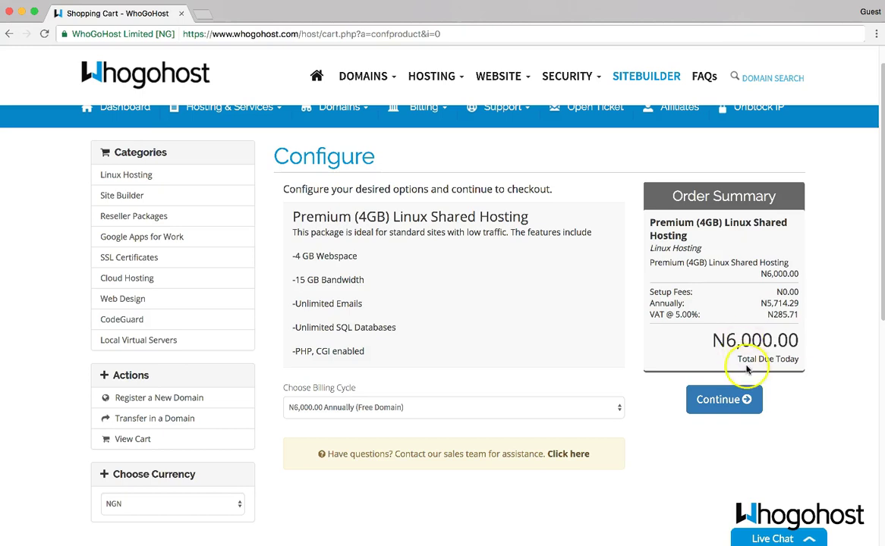
left_click(749, 398)
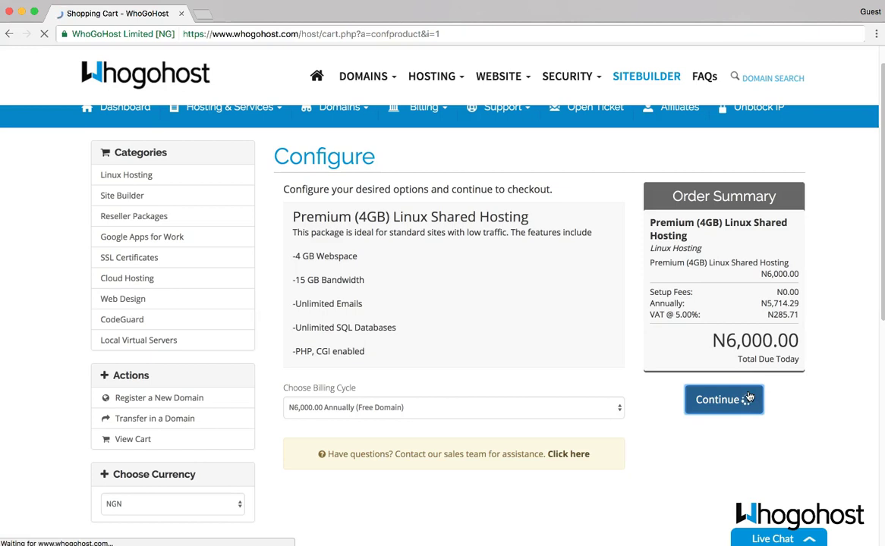
- Complete the SiteBuilder domain field as simplybuildit-tutorial.com.ng
scroll(572, 292, "down", 5)
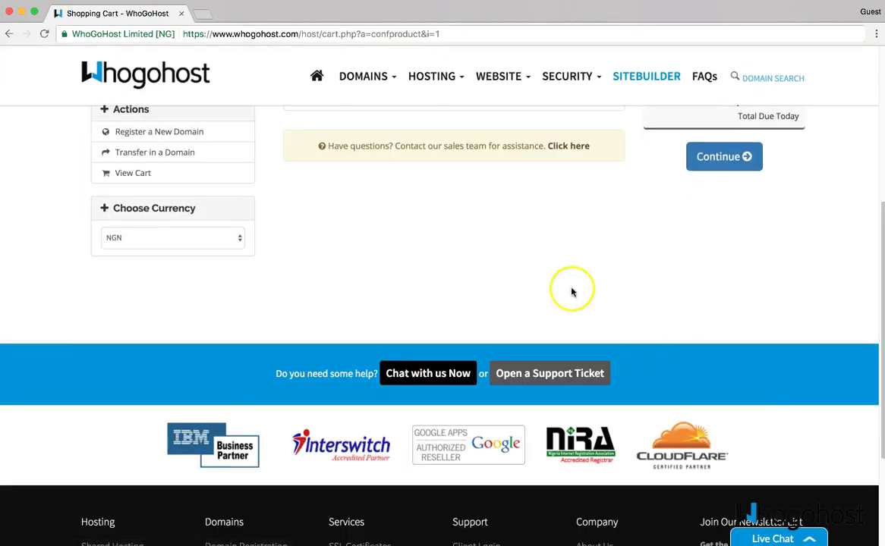
scroll(572, 293, "up", 4)
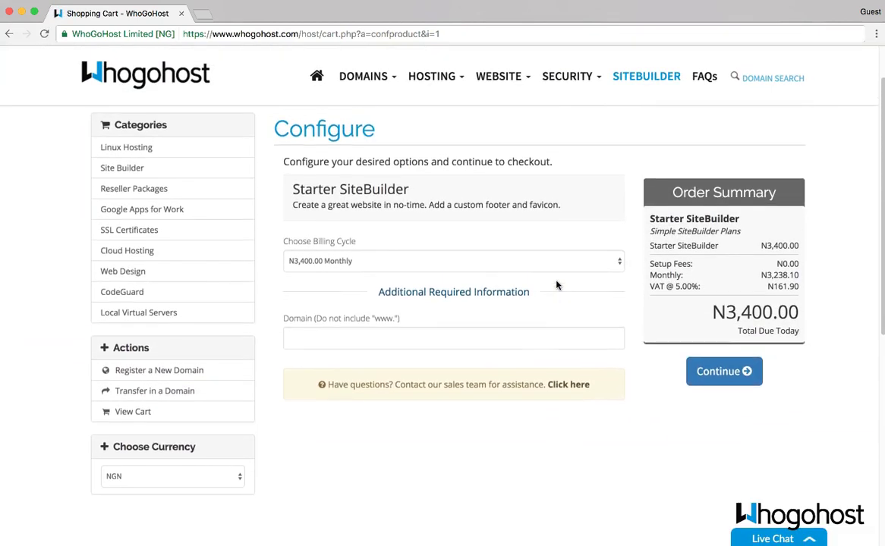
scroll(556, 286, "up", 1)
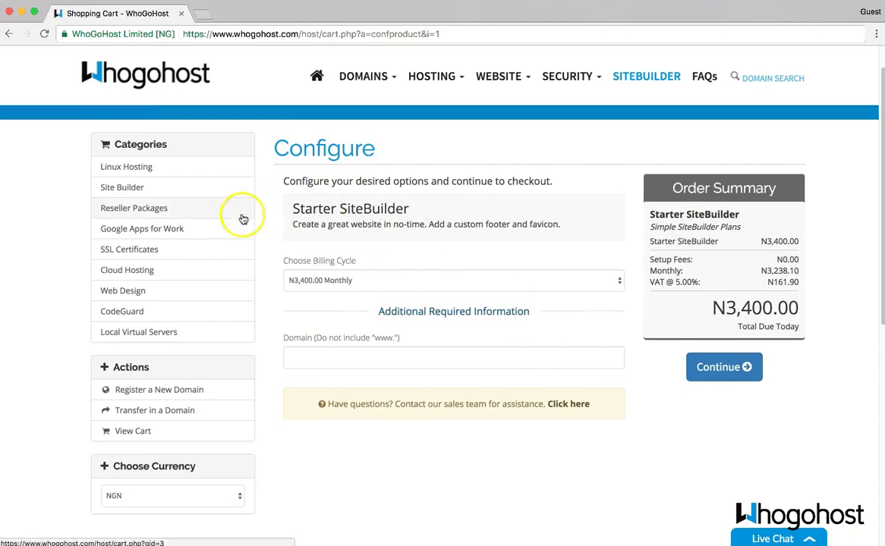
left_click(316, 363)
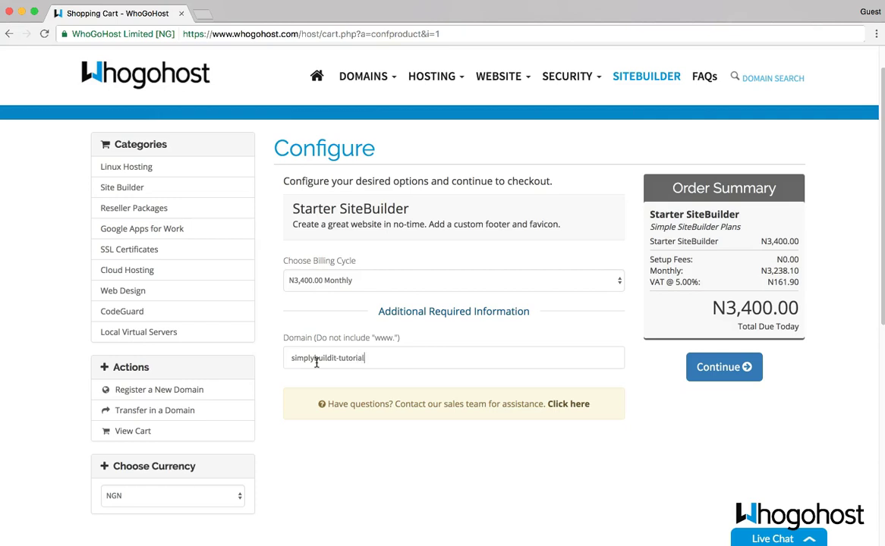
type("com.ng")
- Choose the N34,000.00 Annually billing cycle and add the SiteBuilder to the cart
left_click(393, 282)
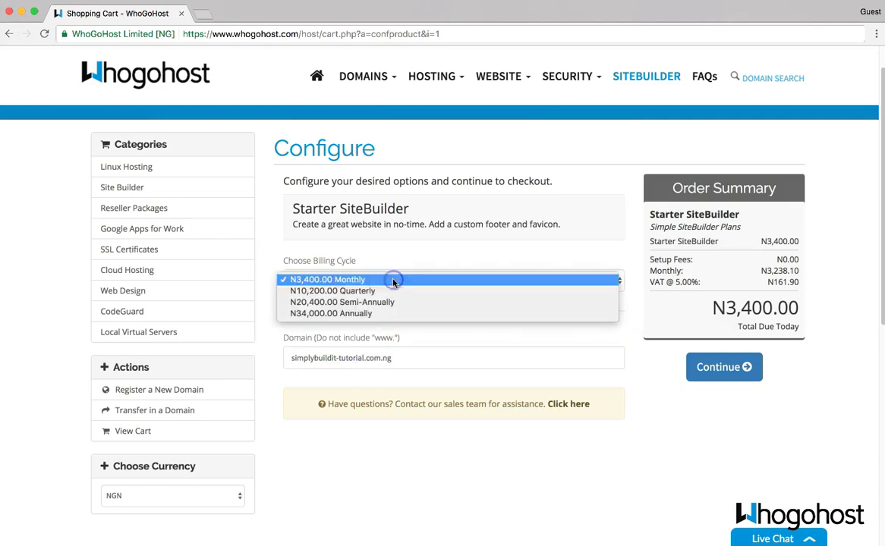
left_click(392, 315)
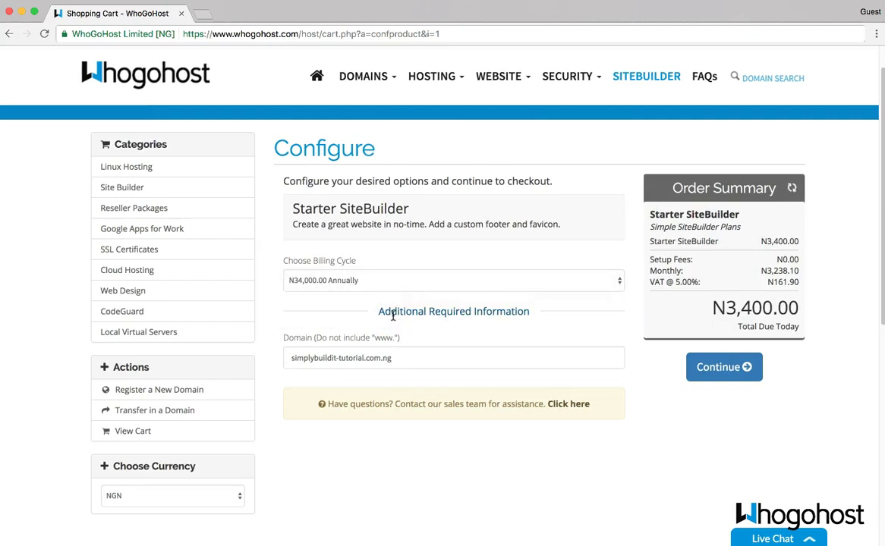
left_click(719, 369)
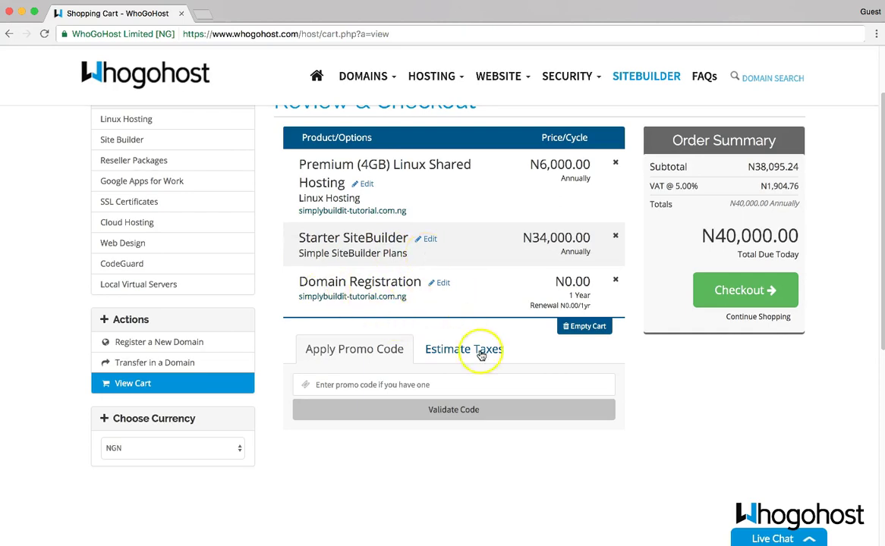
- Proceed from the Order Summary to checkout and look over the personal details and payment form
left_click(771, 293)
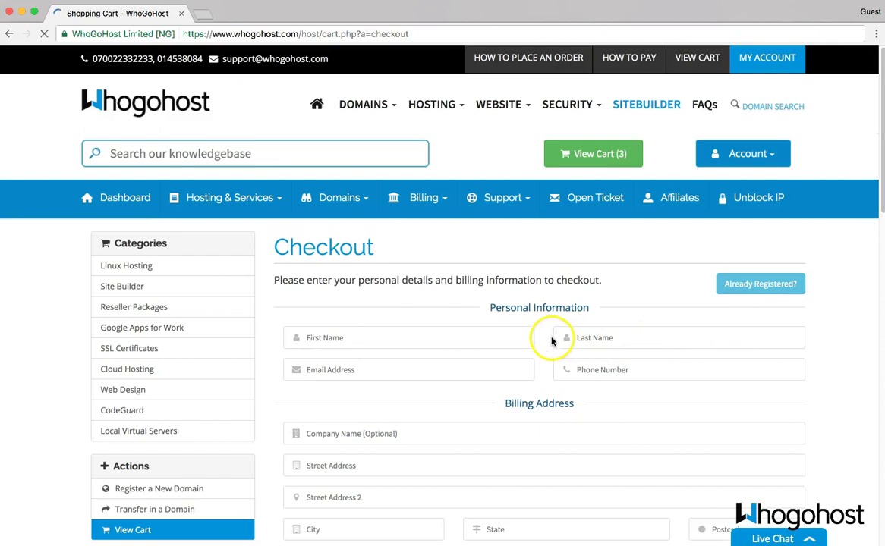
scroll(529, 326, "down", 5)
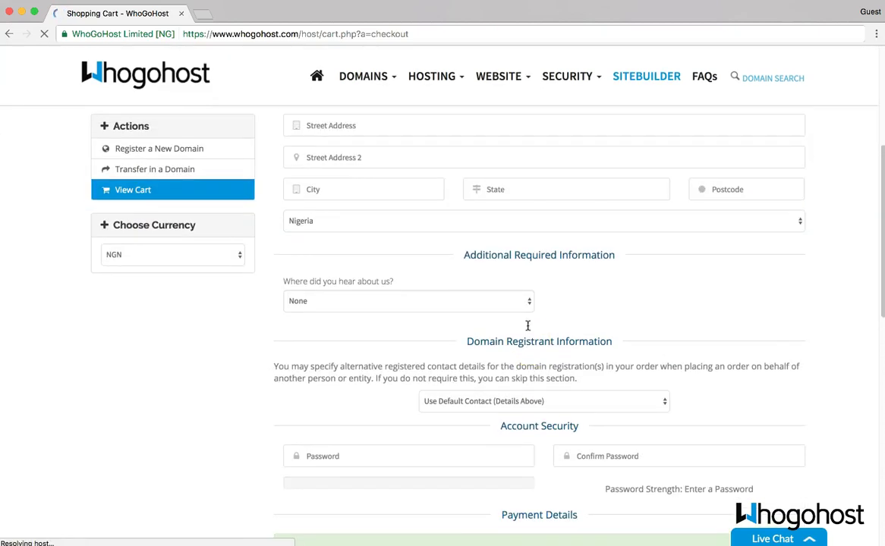
scroll(527, 325, "down", 3)
scroll(528, 325, "up", 10)
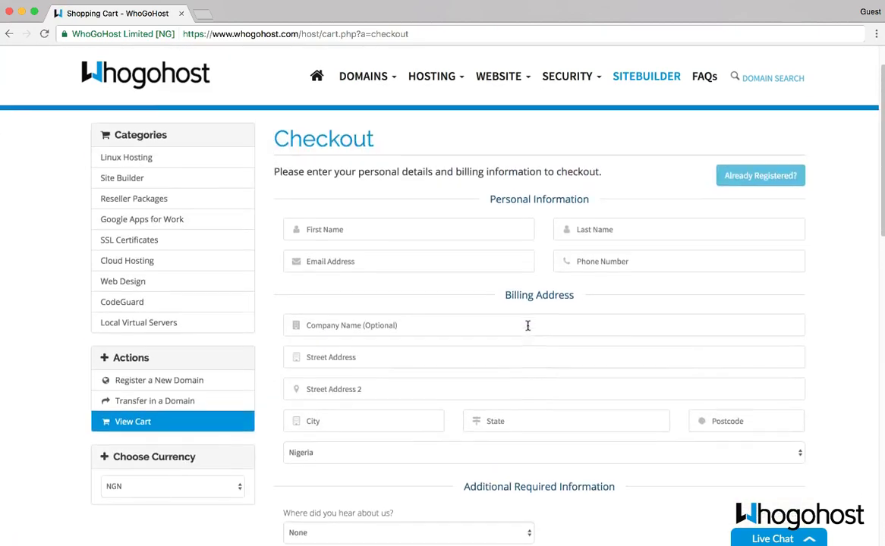
scroll(527, 326, "up", 2)
scroll(512, 360, "down", 1)
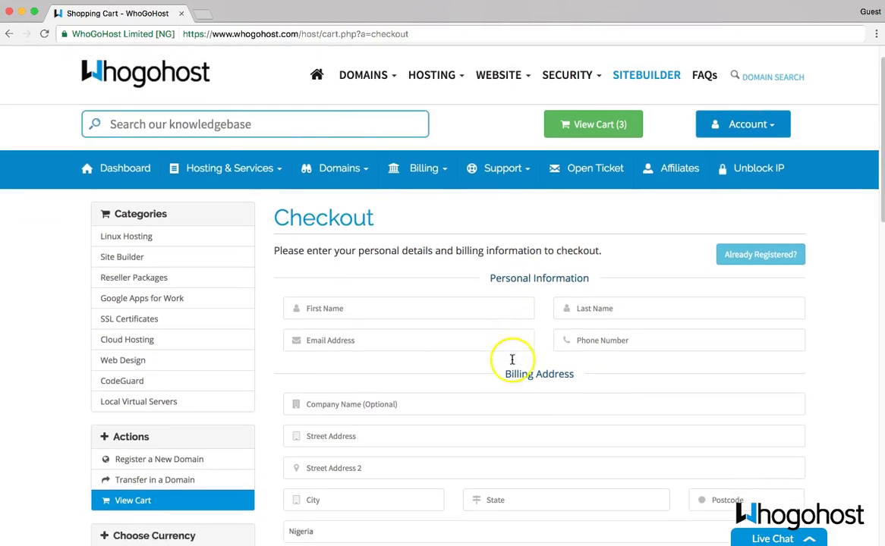
scroll(512, 361, "down", 3)
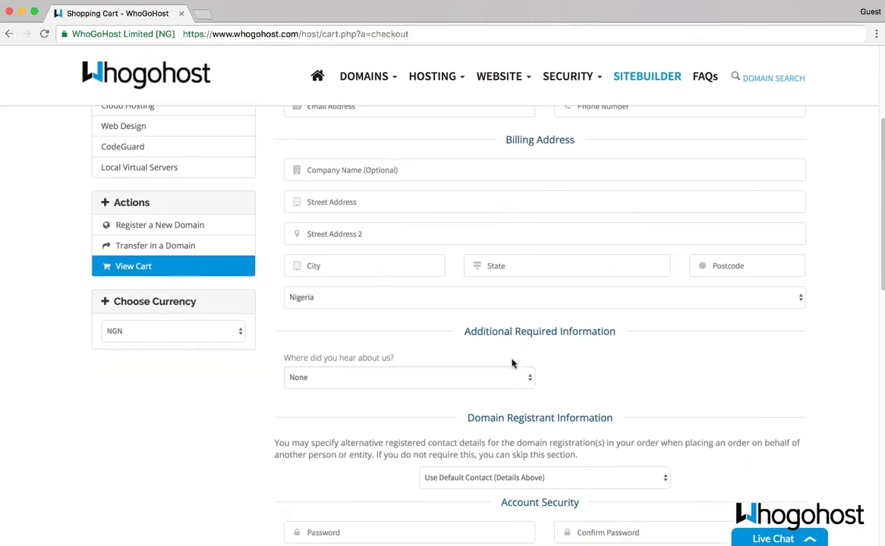
scroll(513, 360, "down", 1)
scroll(514, 359, "up", 2)
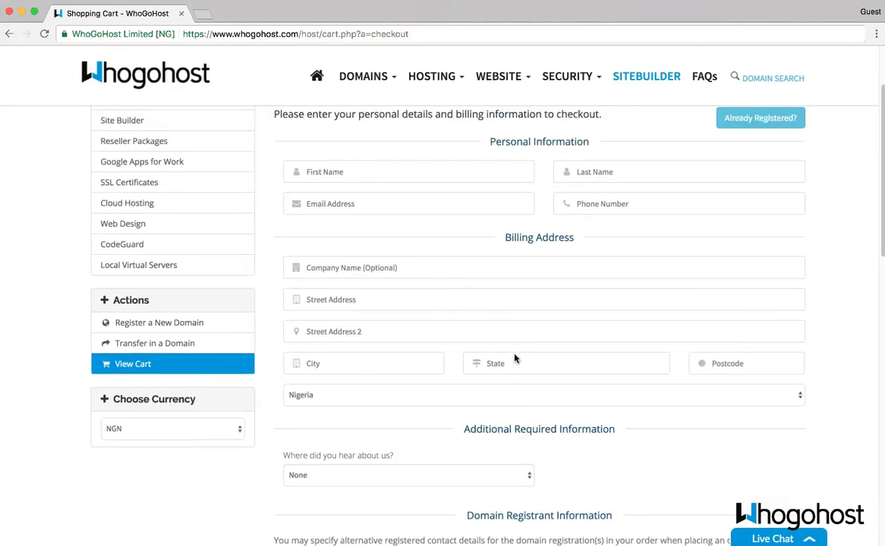
scroll(514, 358, "up", 2)
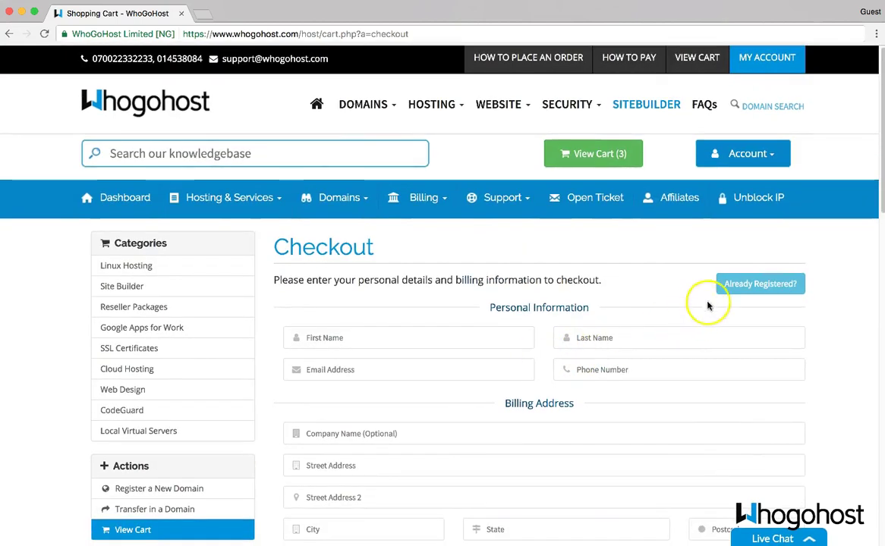
- Sign in as an existing customer, accept the Terms of Service, and complete the order
left_click(736, 286)
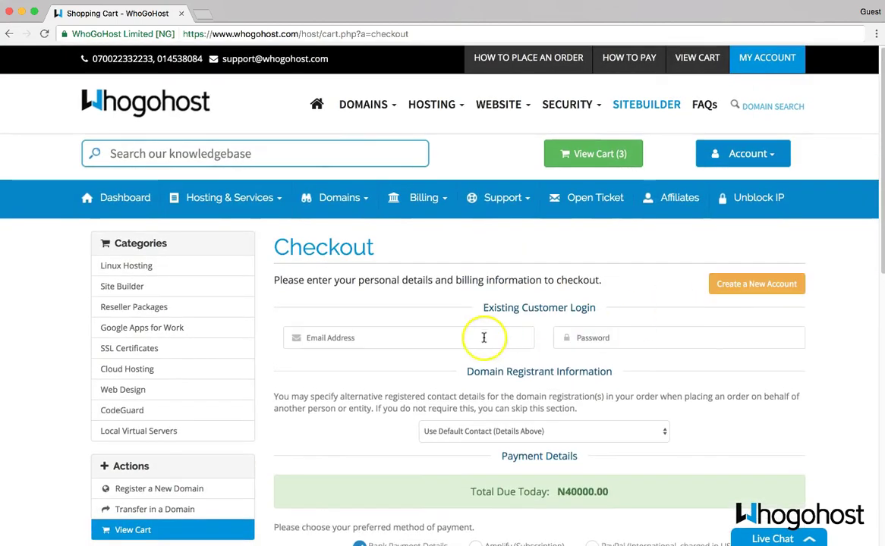
left_click(462, 340)
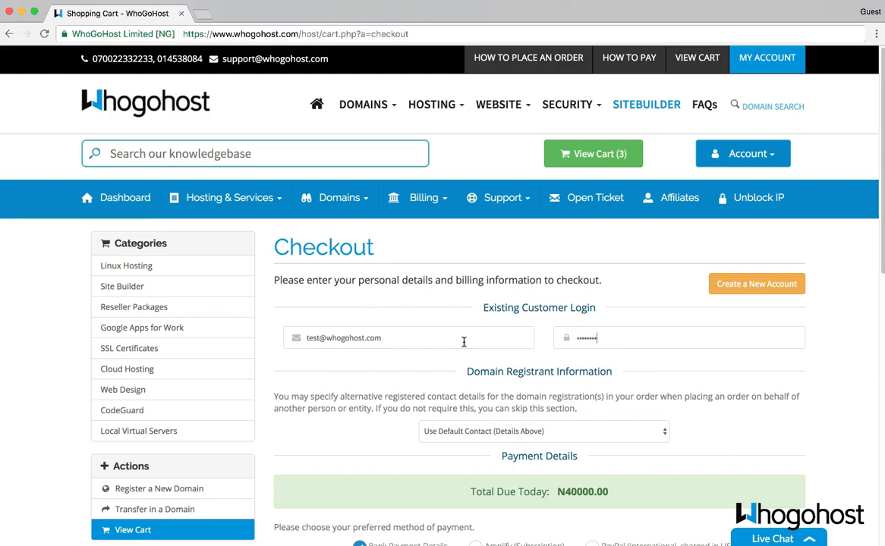
scroll(463, 341, "down", 3)
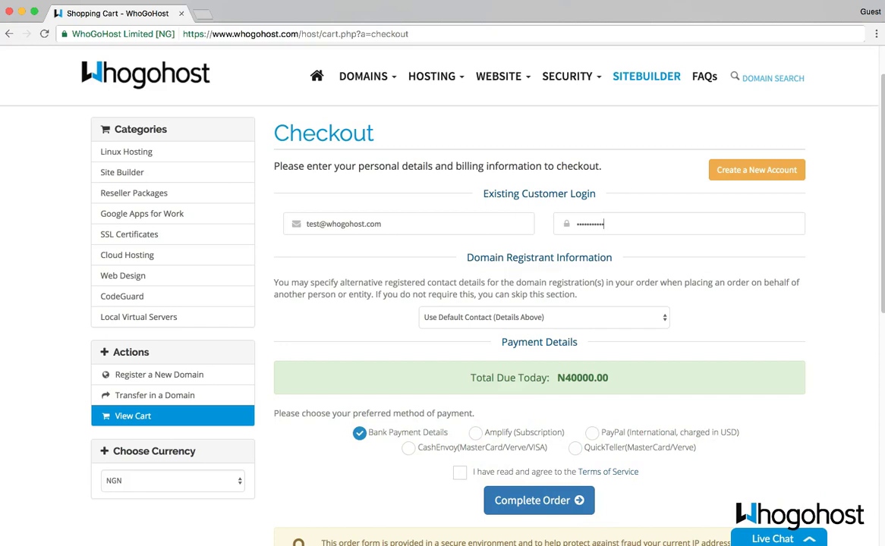
left_click(527, 472)
scroll(528, 475, "down", 1)
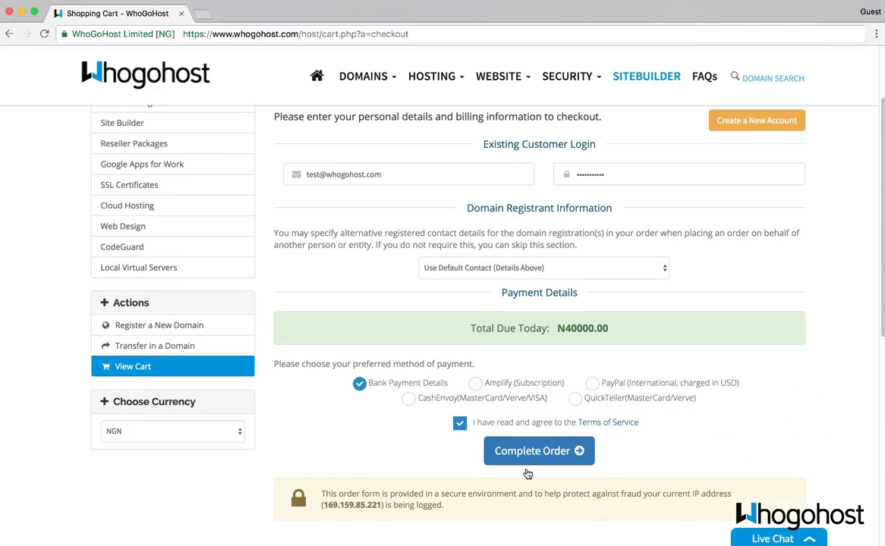
left_click(532, 452)
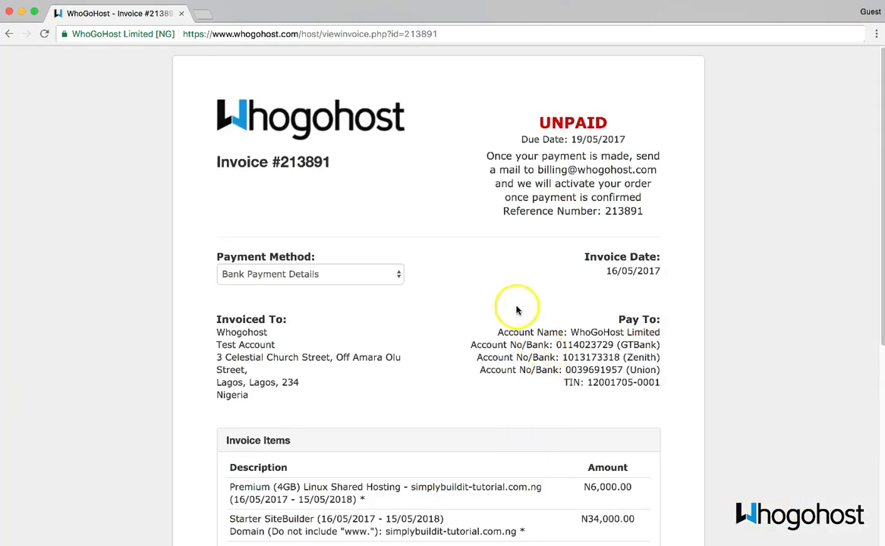
- Scroll through invoice #213891, opening the Payment Method list but keeping Bank Payment Details
scroll(480, 282, "down", 1)
scroll(480, 282, "down", 5)
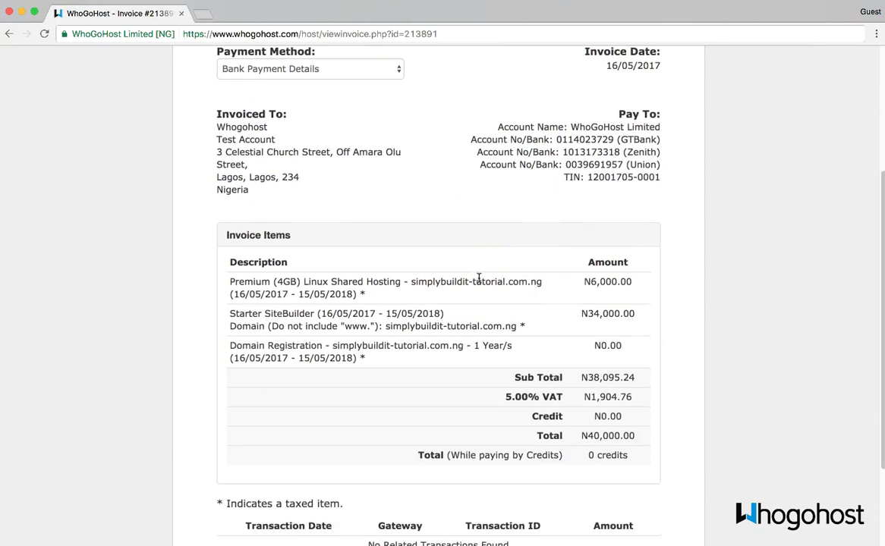
scroll(479, 278, "down", 3)
scroll(479, 278, "up", 6)
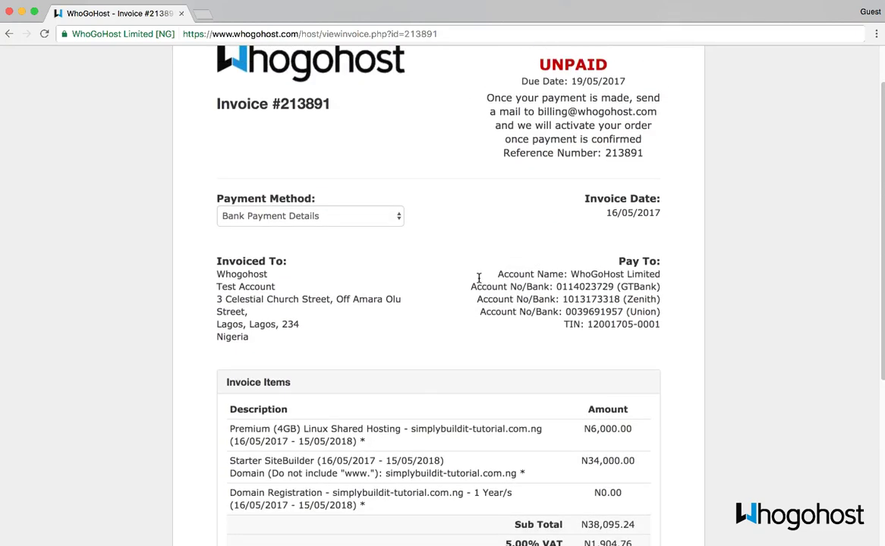
scroll(479, 279, "up", 1)
left_click(311, 248)
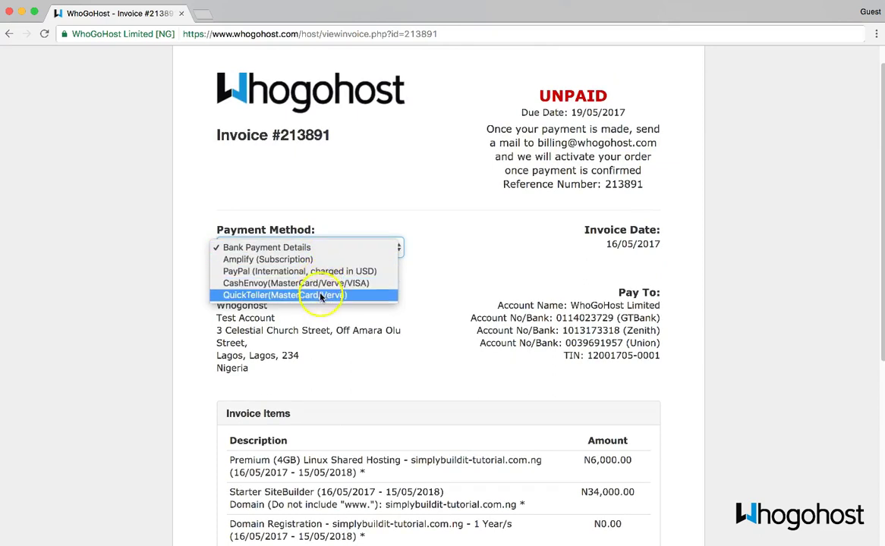
left_click(327, 195)
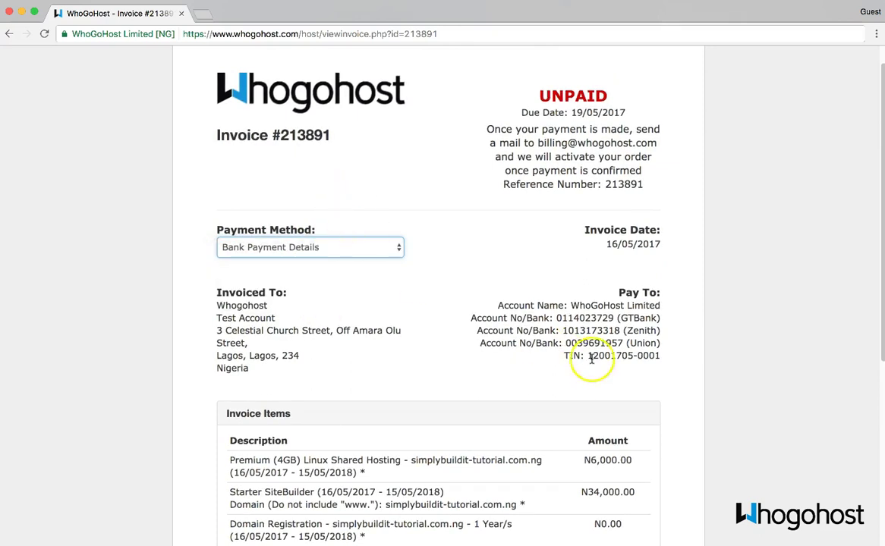
scroll(627, 360, "down", 2)
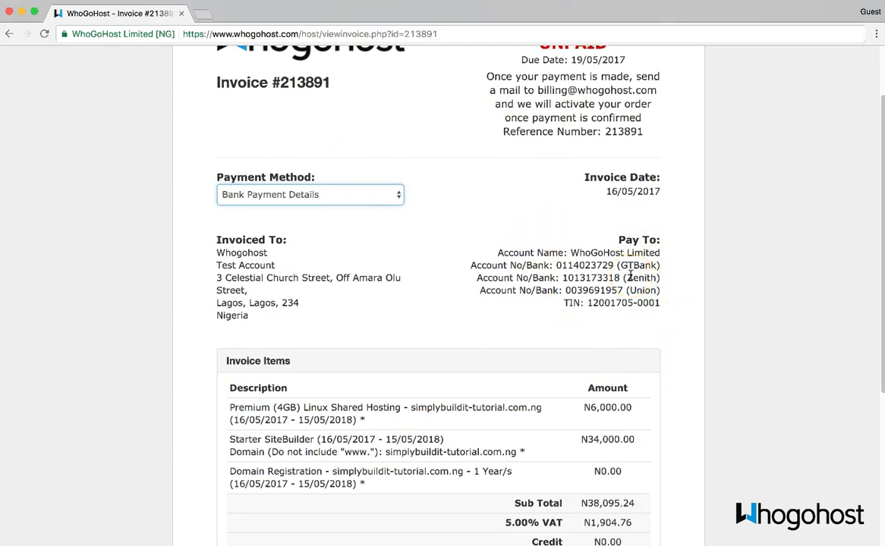
scroll(630, 278, "up", 3)
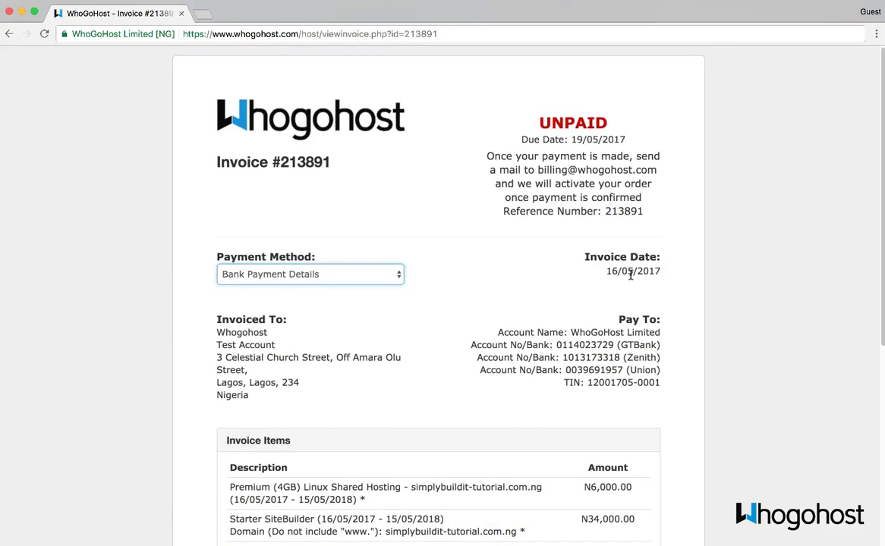